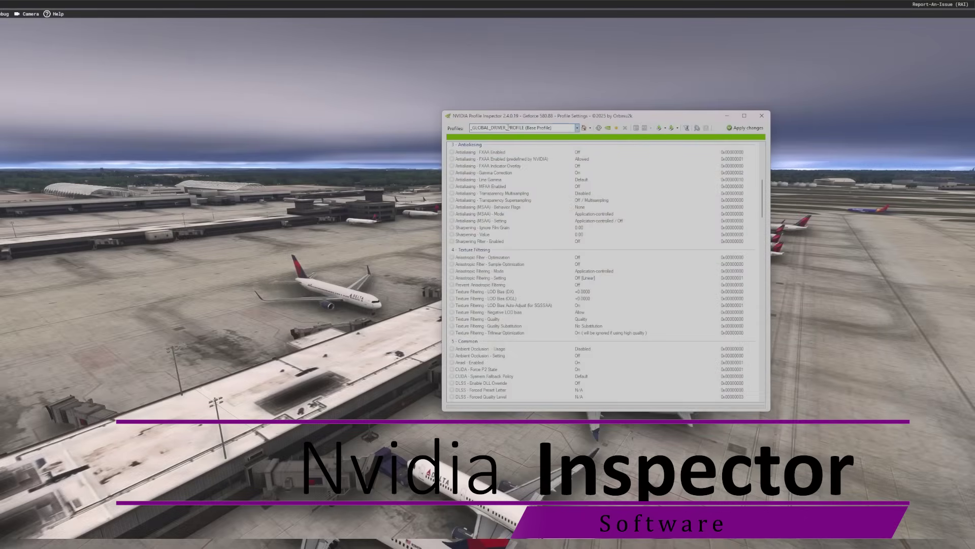
Search 'micr', load the Microsoft Flight Simulator 2024 profile, and scroll to its DLSS and rBAR rows
click(507, 127)
text(micr)
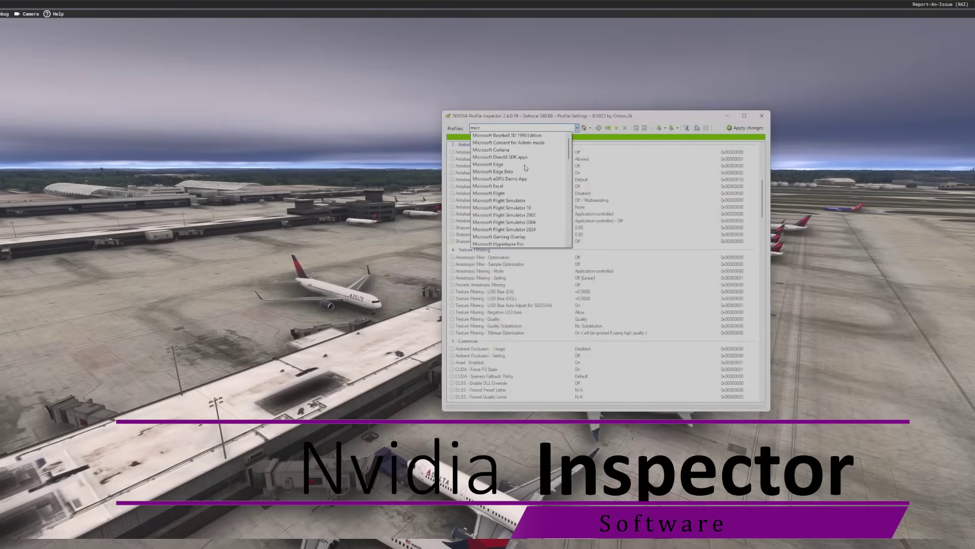
click(530, 230)
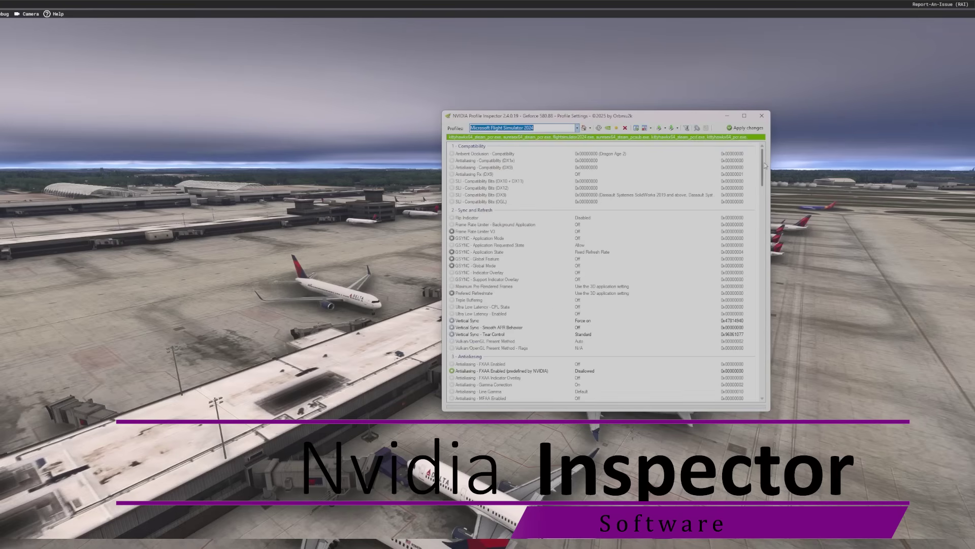
drag(762, 168, 758, 215)
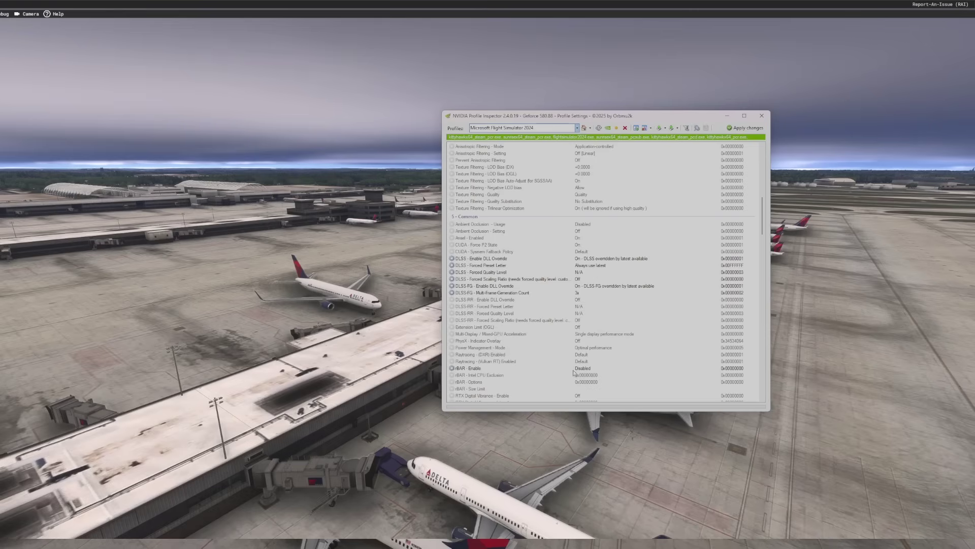
Leave rBAR - Enable at Disabled for the simulator profile and close NVIDIA Profile Inspector
click(588, 370)
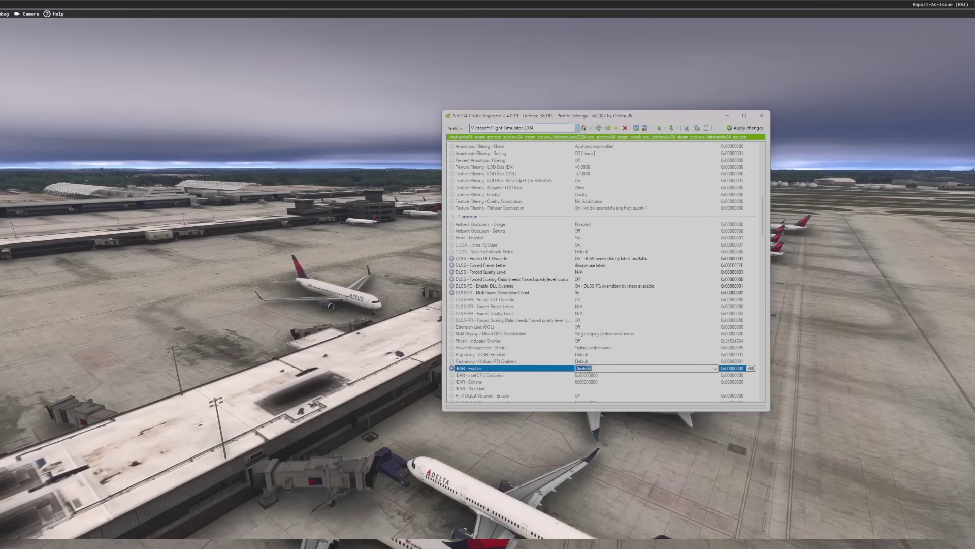
click(716, 369)
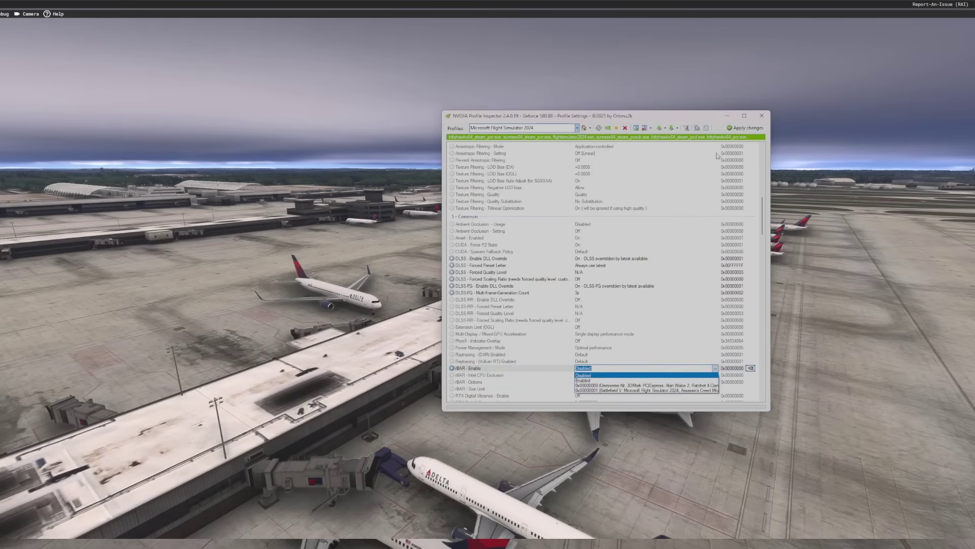
click(678, 119)
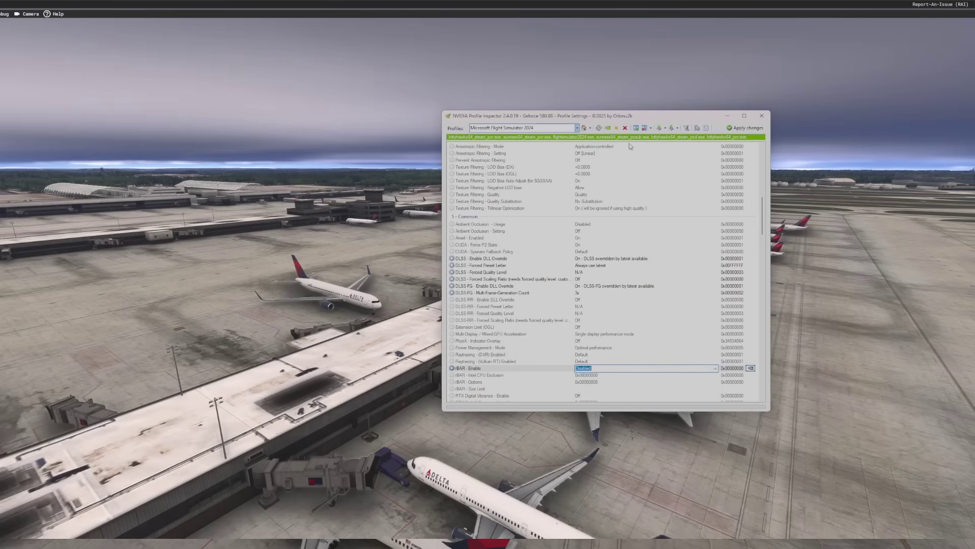
click(767, 117)
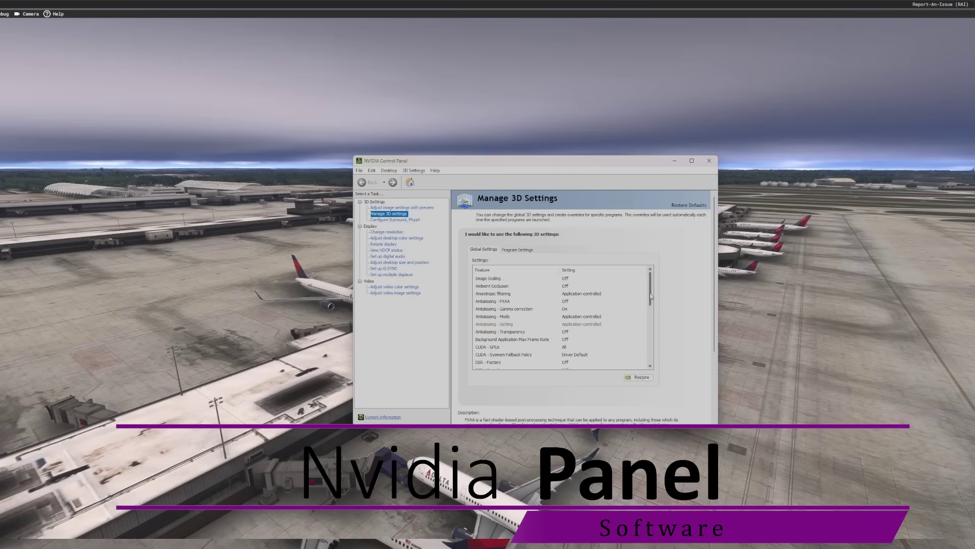
Scroll the Global Settings list to Monitor Technology and show its available values
drag(650, 296, 657, 351)
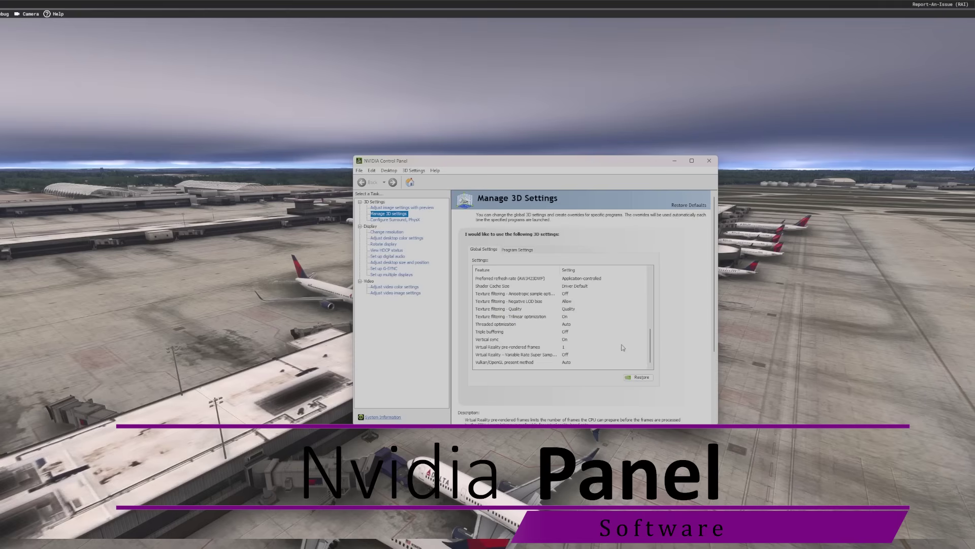
drag(650, 355, 653, 338)
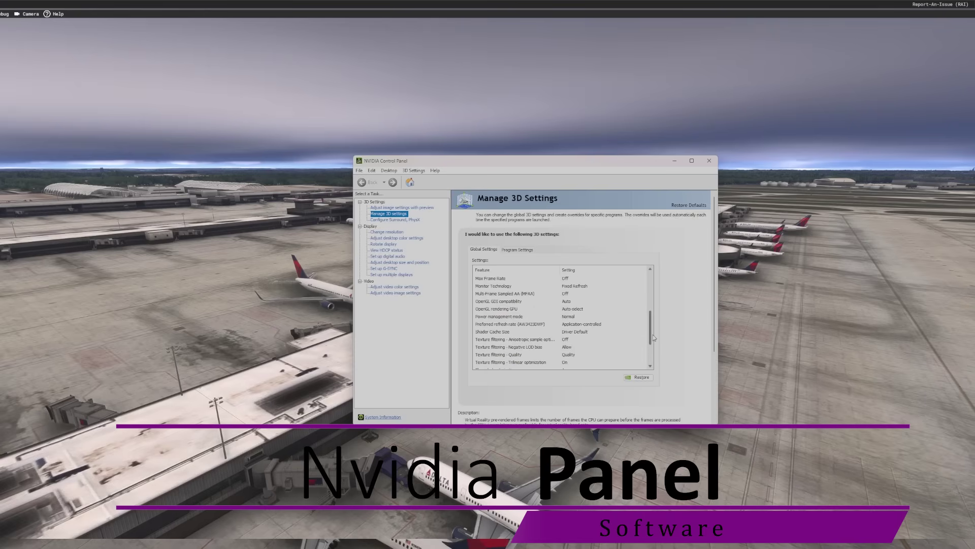
scroll(623, 308, up, 2)
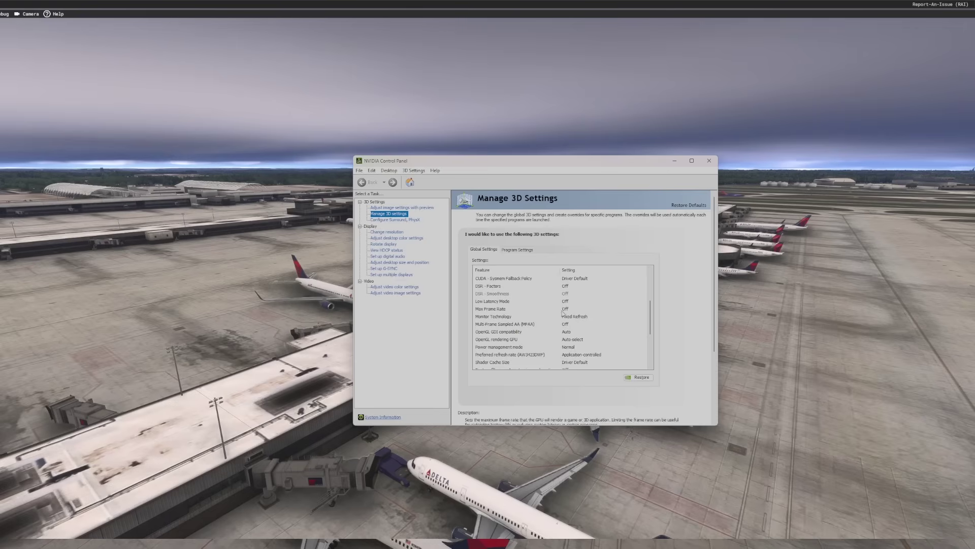
click(486, 320)
click(594, 319)
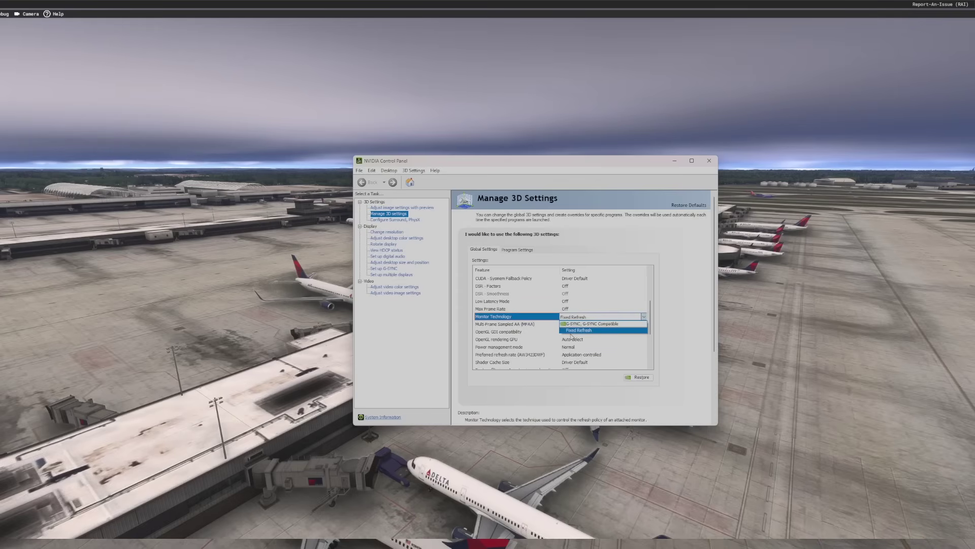
Keep Monitor Technology at Fixed Refresh and go to the Set up G-SYNC page
click(670, 334)
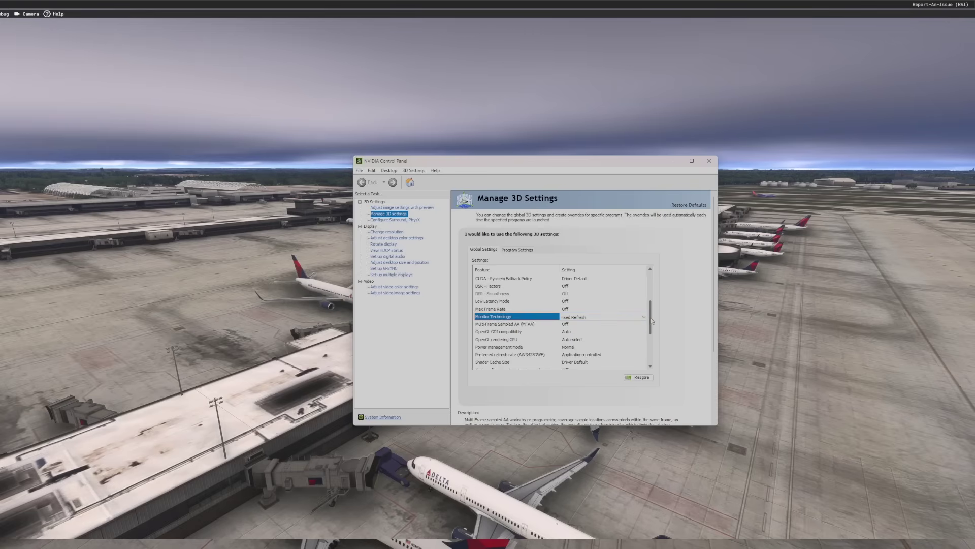
drag(652, 321, 651, 314)
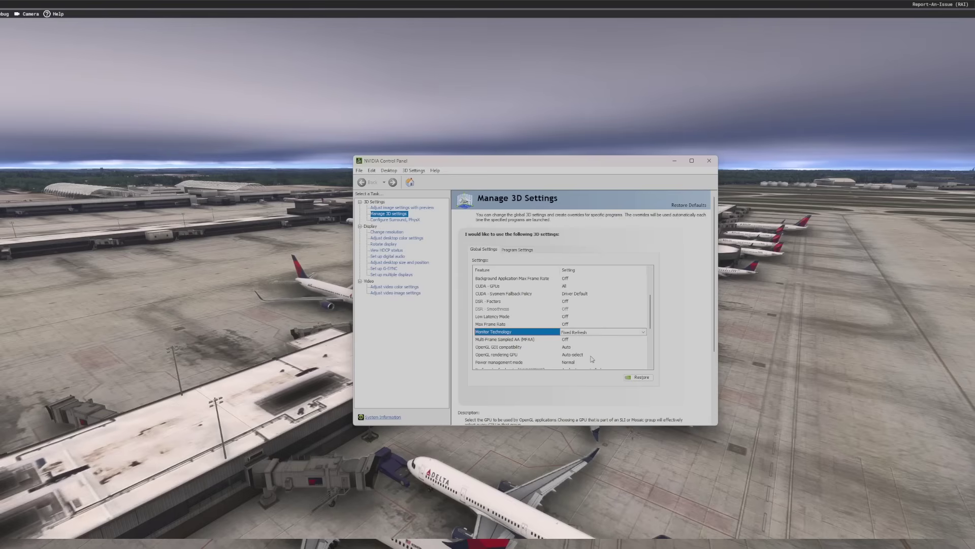
click(384, 269)
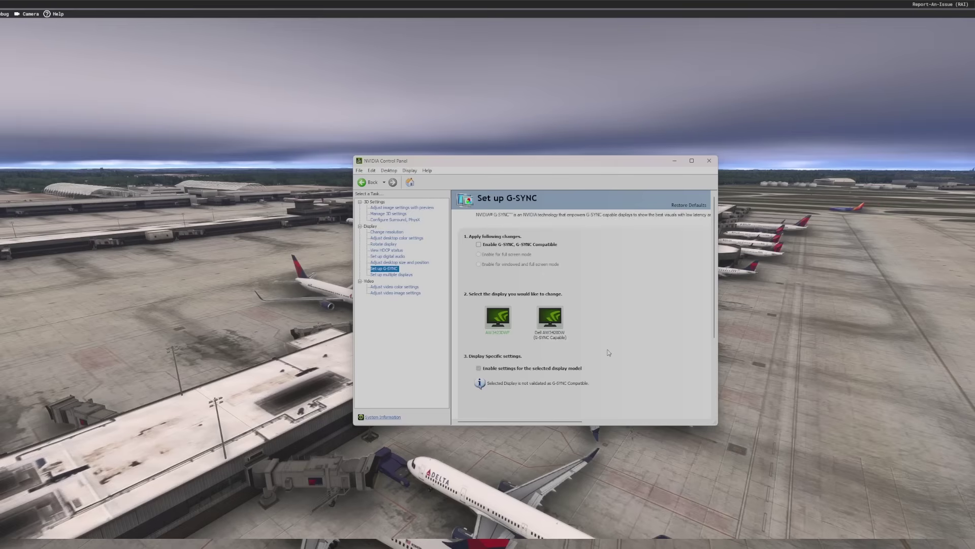
Return to Manage 3D settings and scroll through the Global Settings list again
click(392, 215)
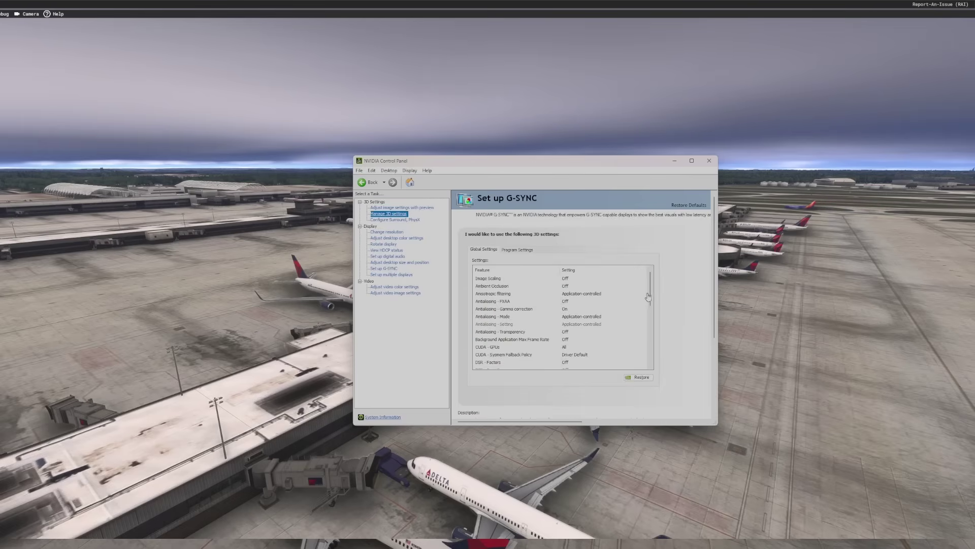
drag(649, 297, 657, 327)
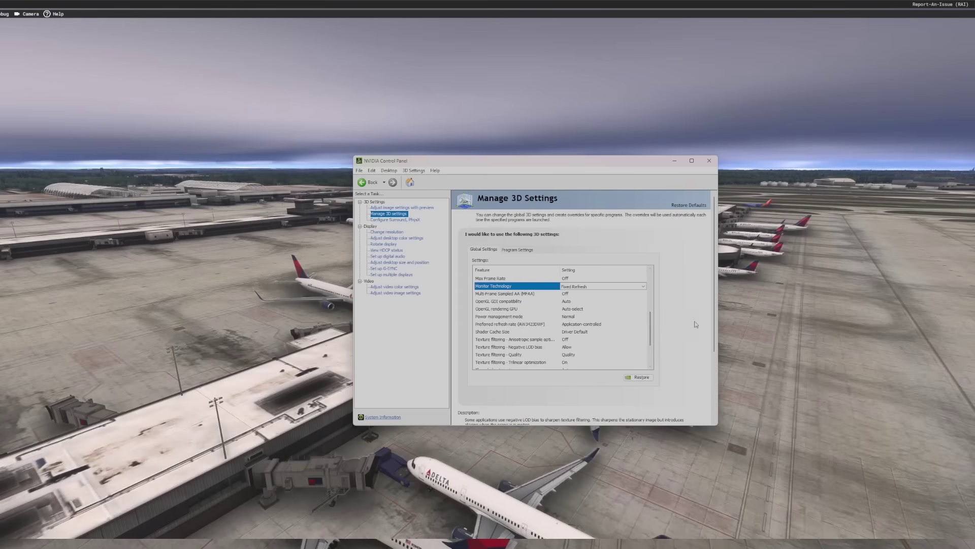
drag(650, 328, 650, 346)
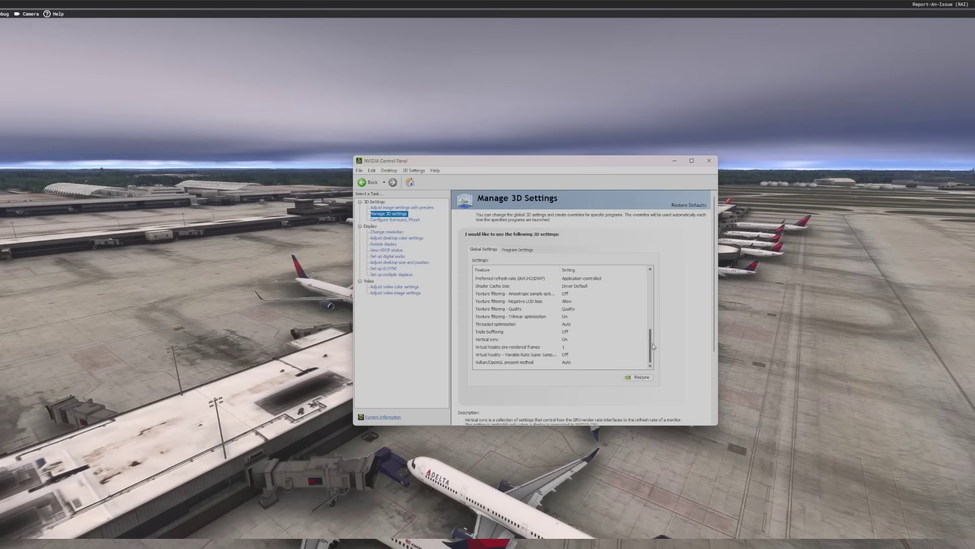
mouse_move(653, 346)
mouse_down()
mouse_move(653, 289)
mouse_move(662, 332)
mouse_up()
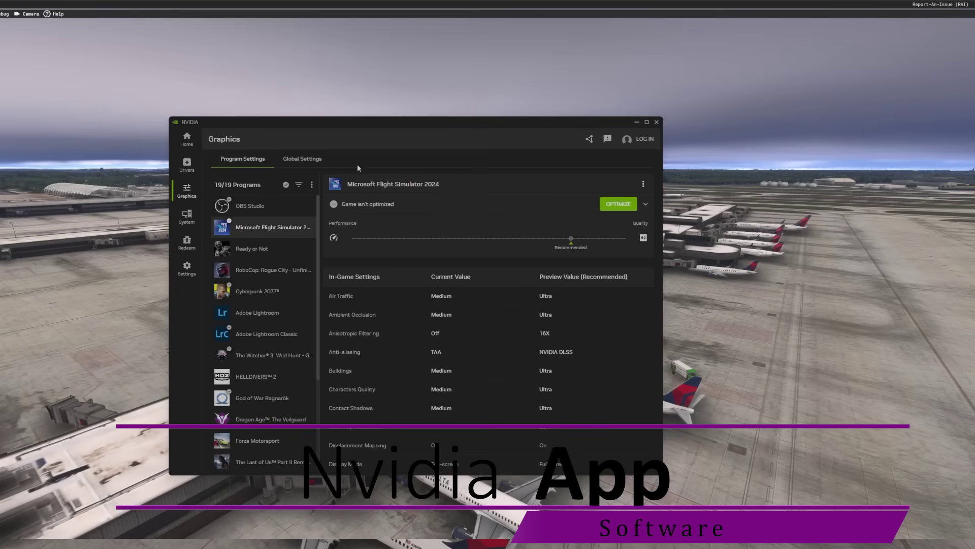
Scroll the simulator's program settings to Driver Settings, showing DLSS Override - Frame Generation at 3x
scroll(547, 388, down, 10)
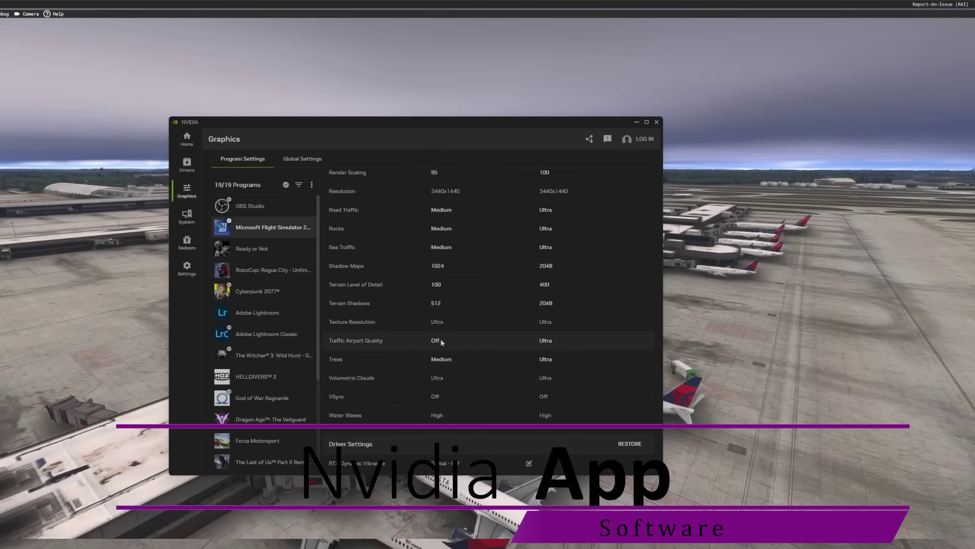
scroll(440, 338, down, 3)
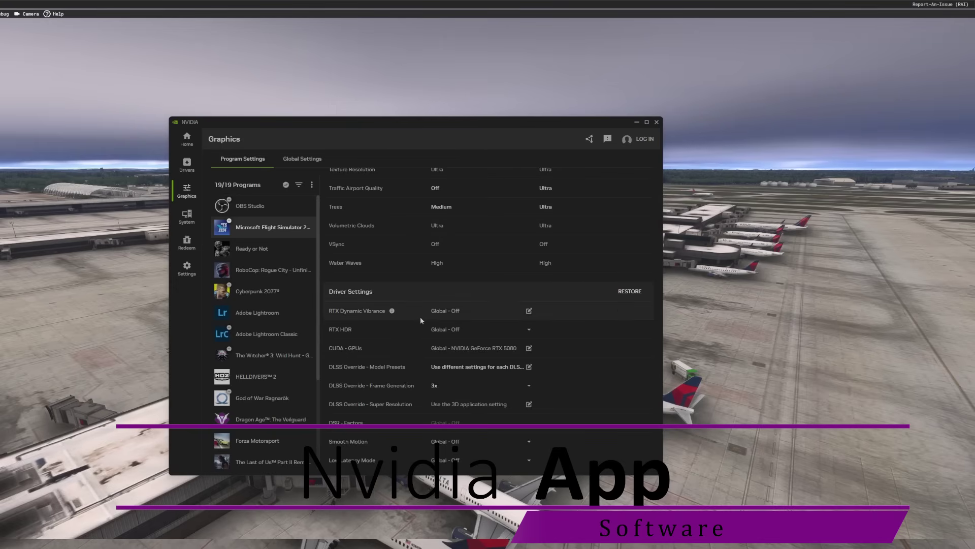
scroll(420, 320, down, 2)
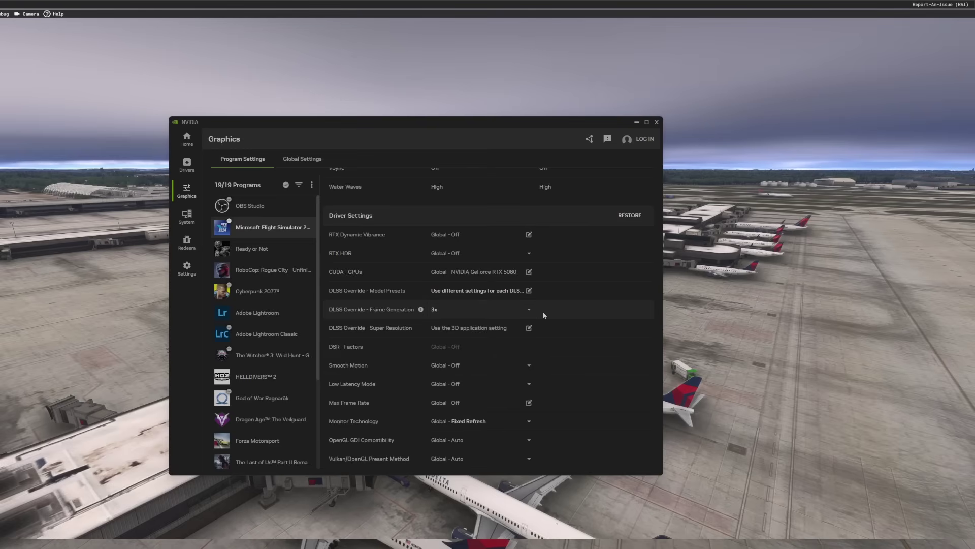
Look over the simulator's driver settings once more, then close the NVIDIA App
scroll(515, 377, down, 2)
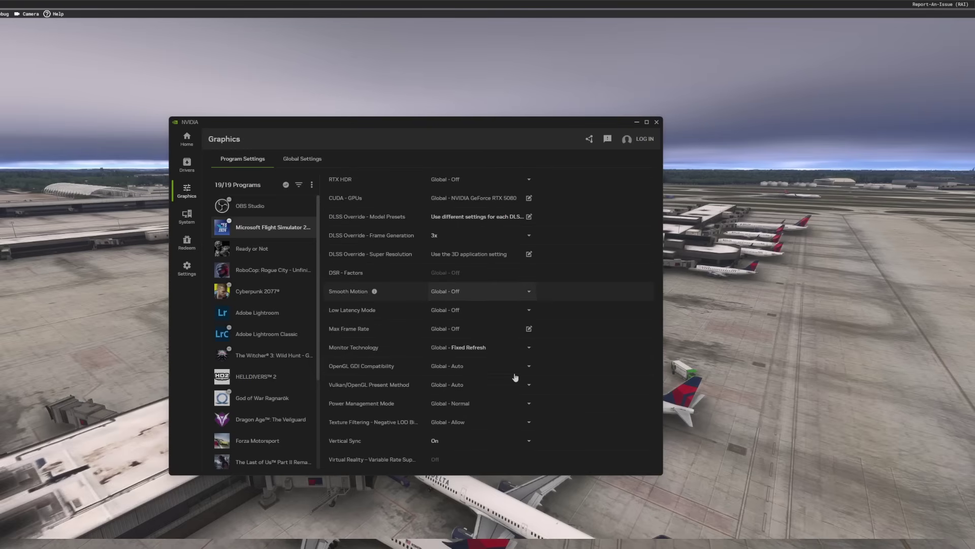
scroll(515, 377, up, 2)
scroll(515, 375, down, 2)
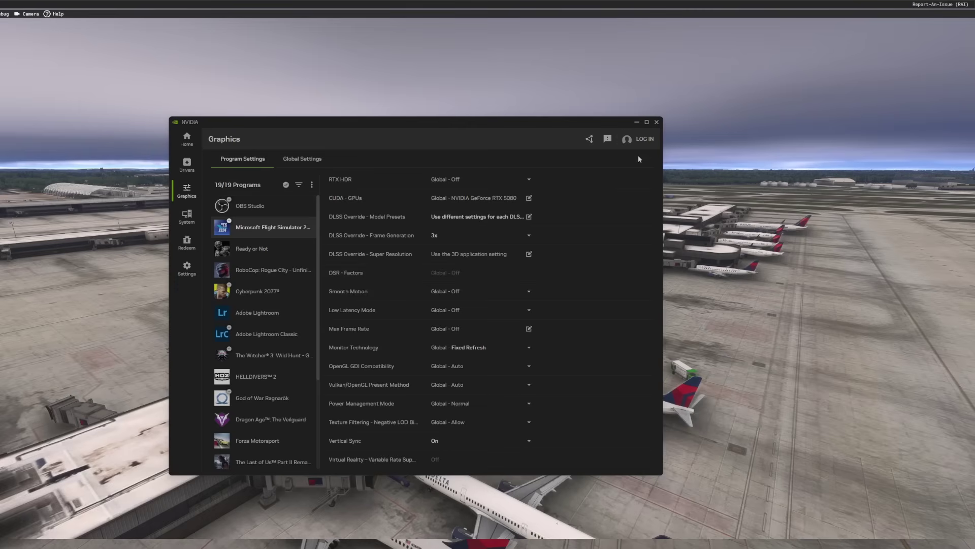
click(657, 122)
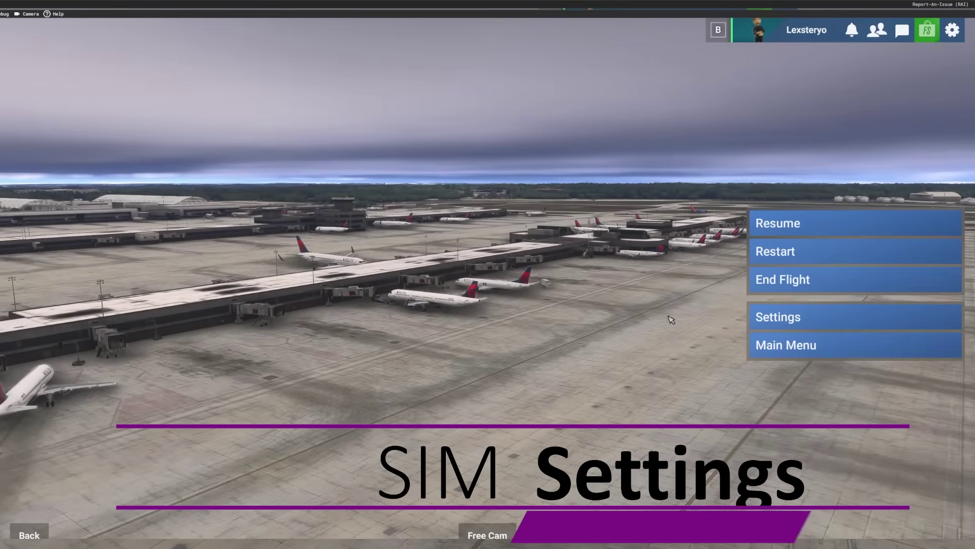
Open the simulator's Settings from the pause menu
click(790, 319)
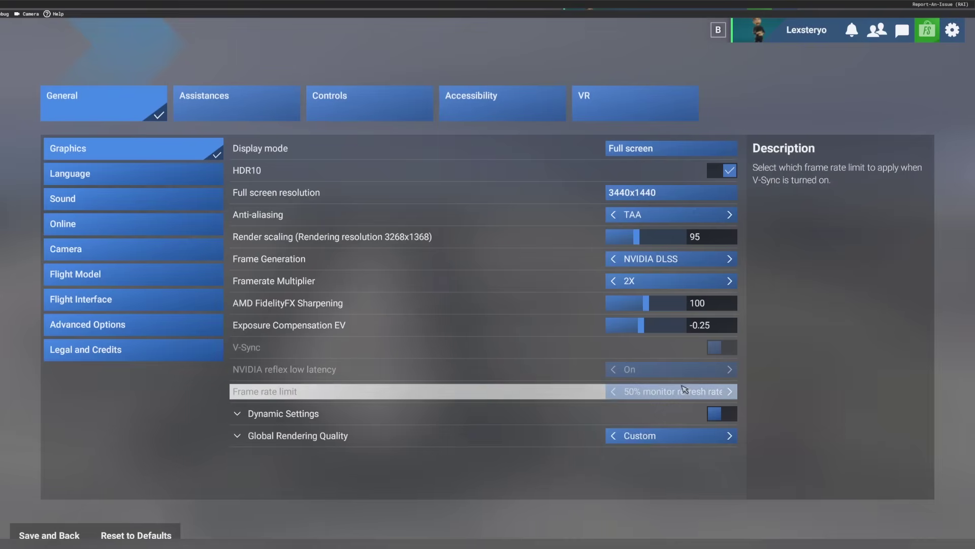
click(239, 435)
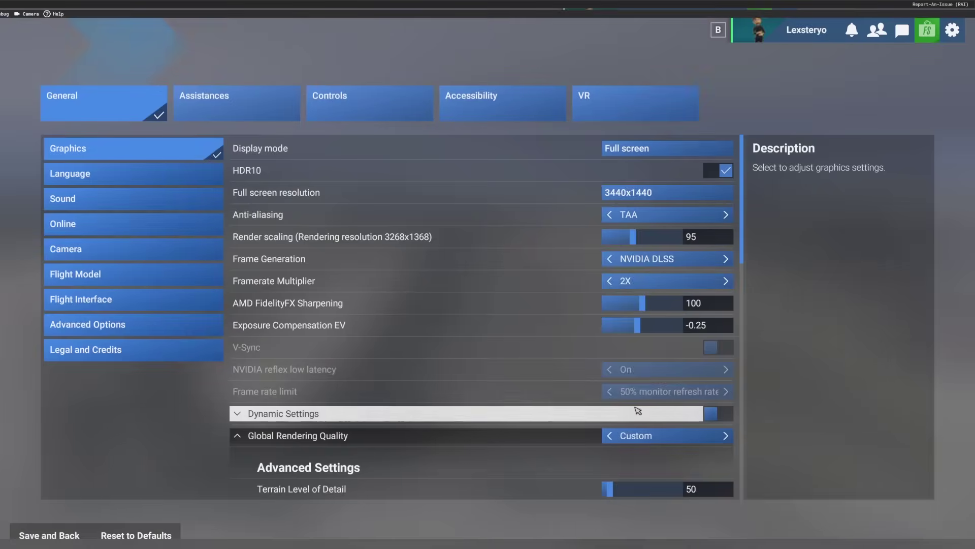
scroll(529, 366, down, 10)
scroll(593, 166, down, 2)
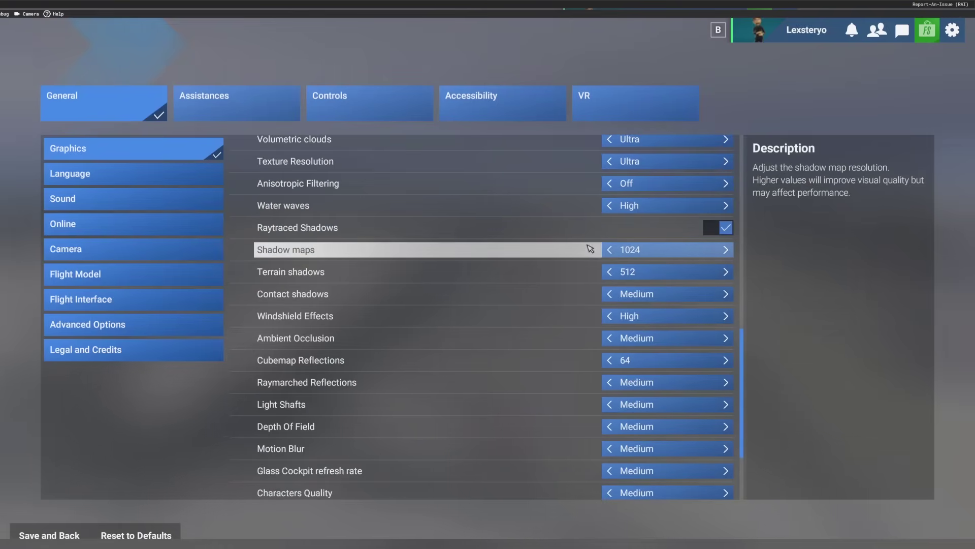
scroll(590, 248, up, 6)
scroll(577, 358, down, 2)
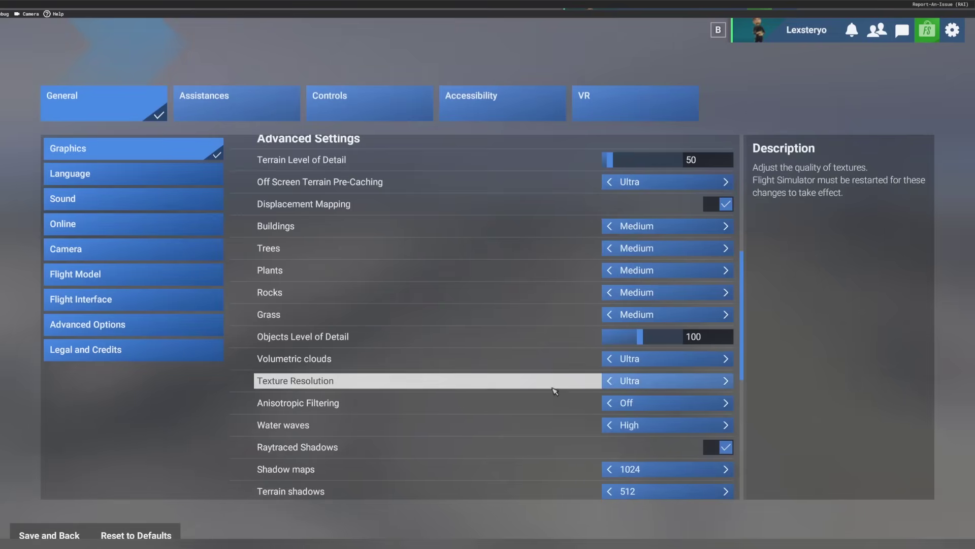
scroll(555, 389, down, 5)
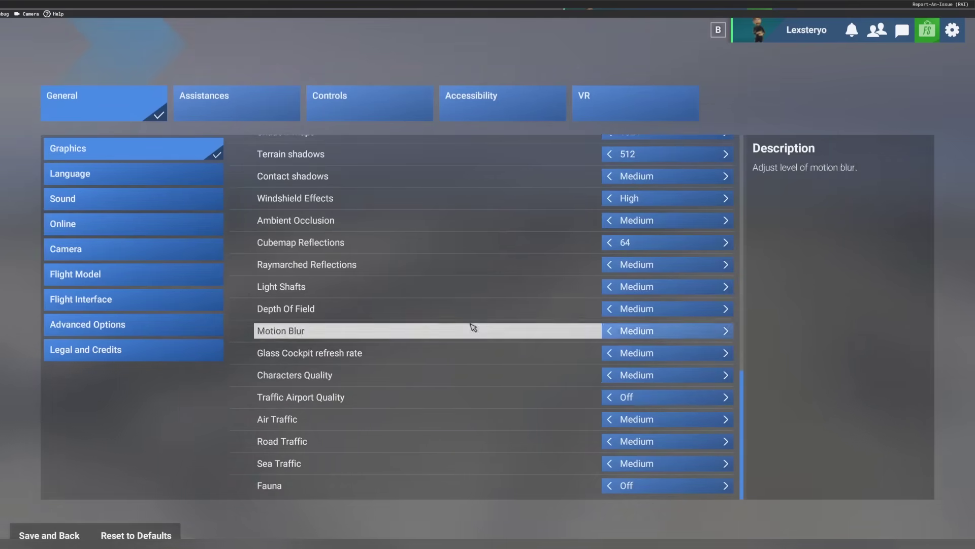
scroll(464, 372, up, 3)
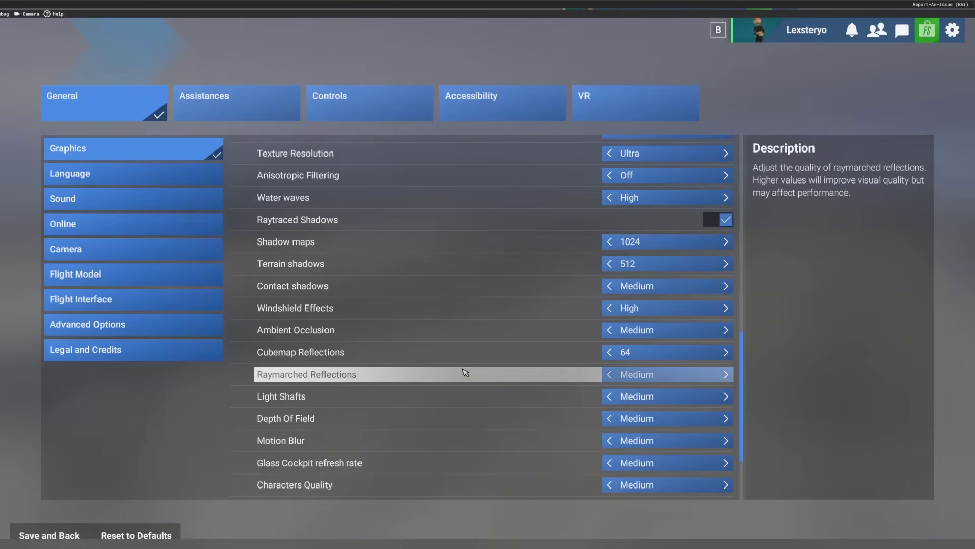
scroll(557, 347, up, 3)
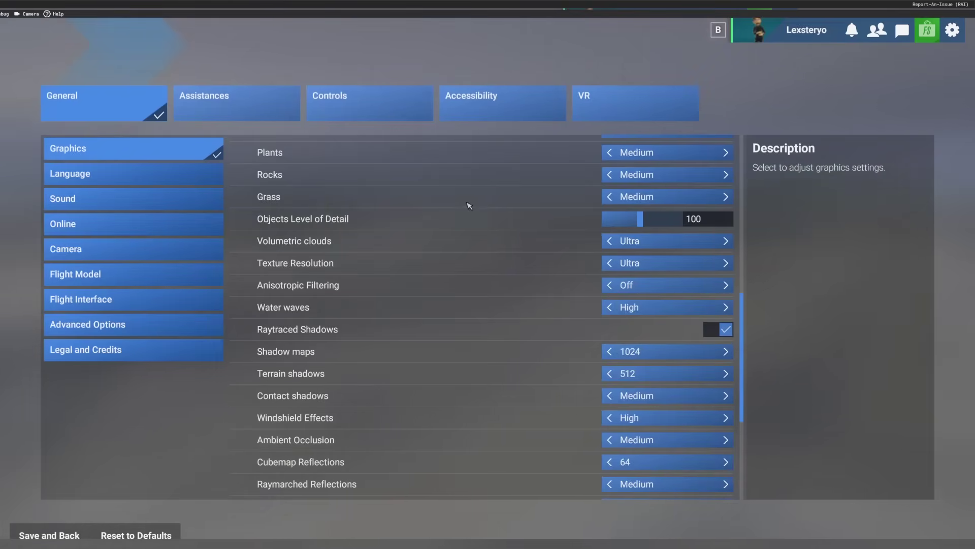
scroll(475, 395, up, 2)
scroll(478, 396, up, 5)
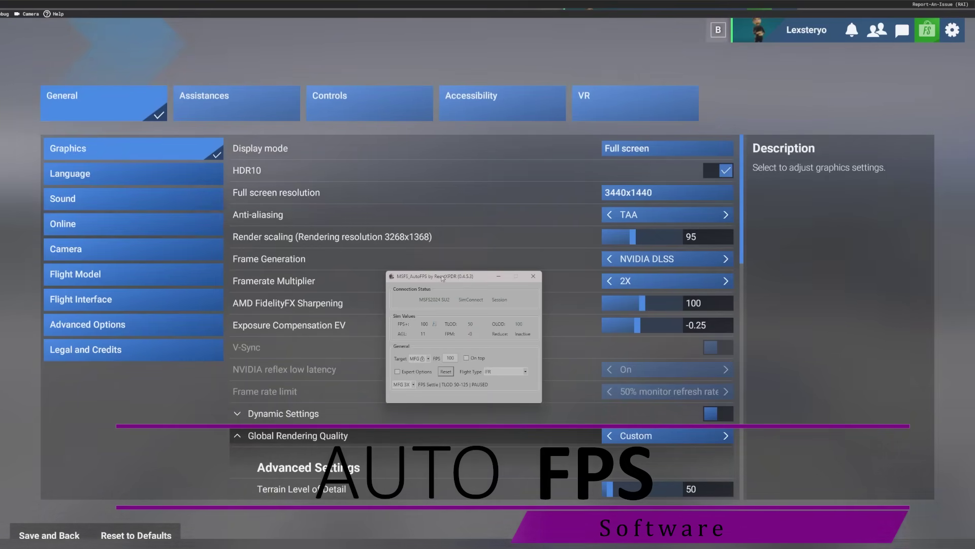
Save the graphics changes, go back, and resume the flight
click(25, 534)
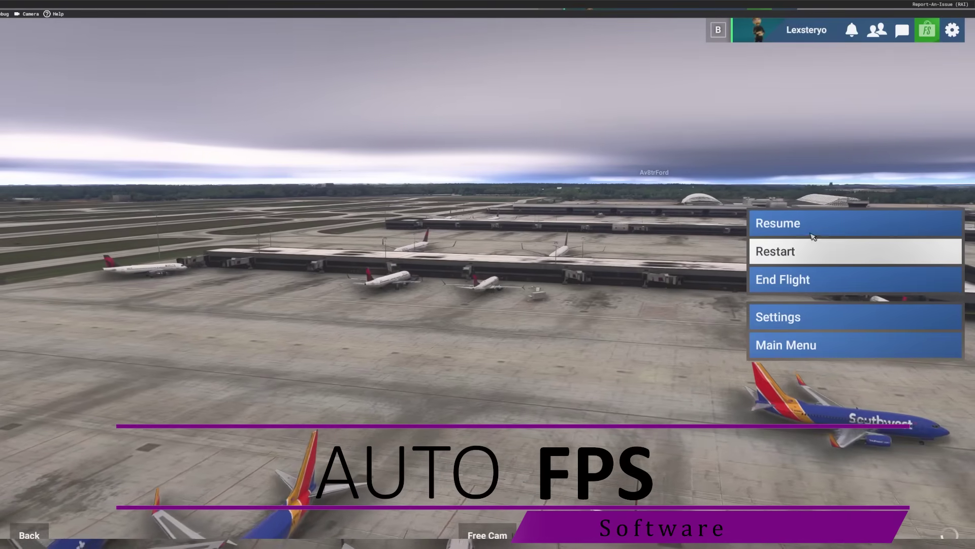
click(812, 234)
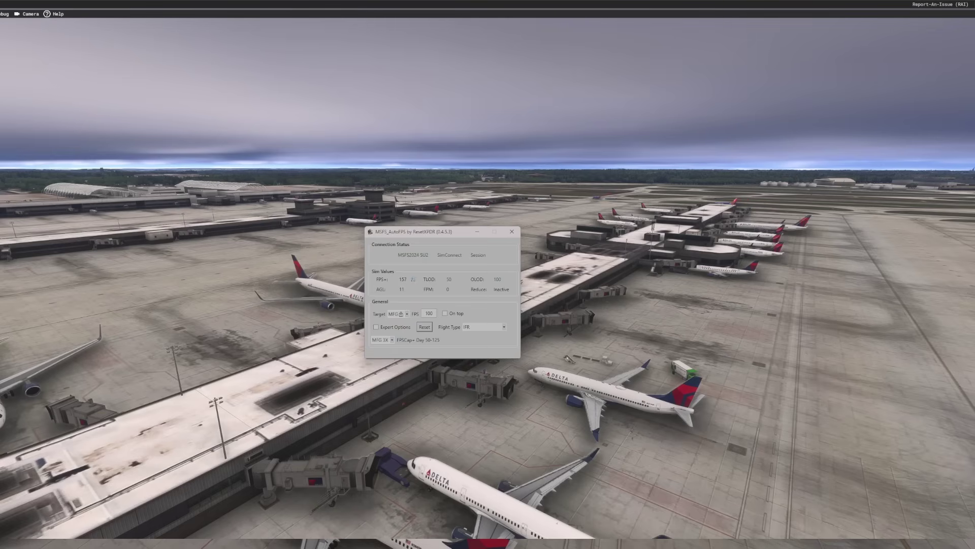
click(376, 327)
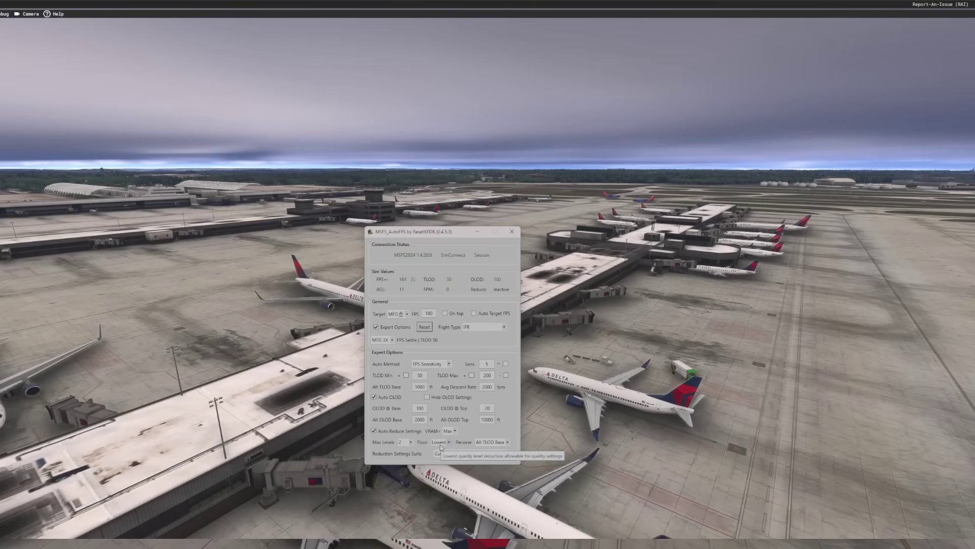
mouse_move(441, 453)
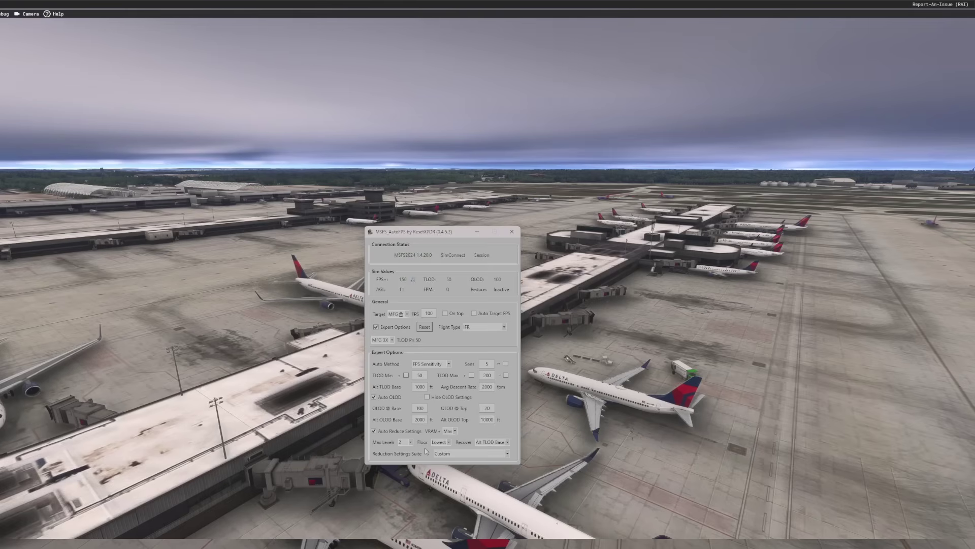
click(463, 458)
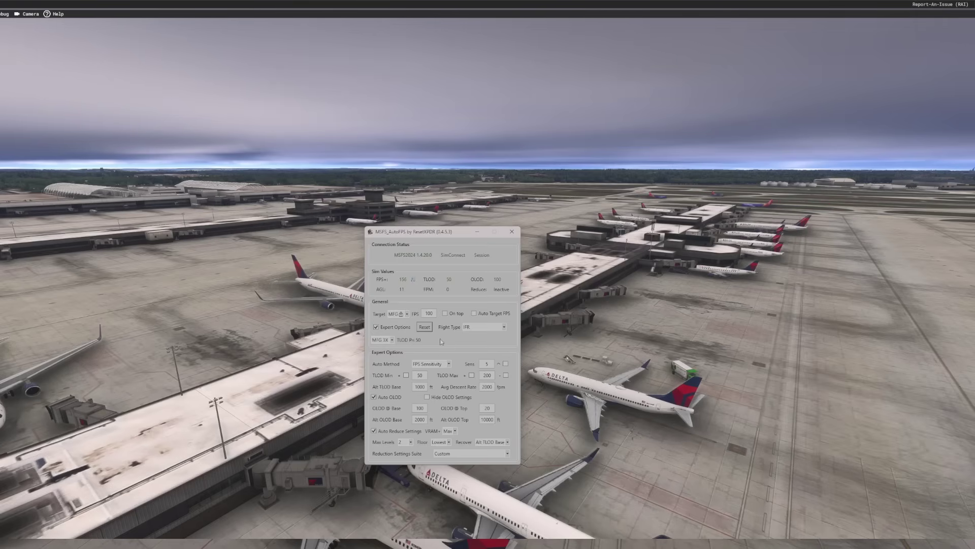
click(397, 330)
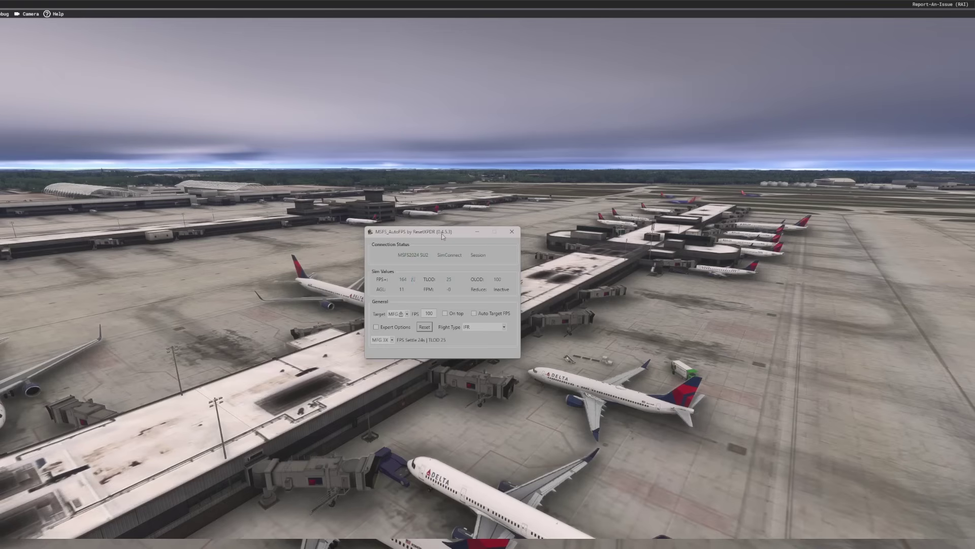
Move AutoFPS out of view and list the DLSS presets for Microsoft Flight Simulator 2024
key(alt+Tab)
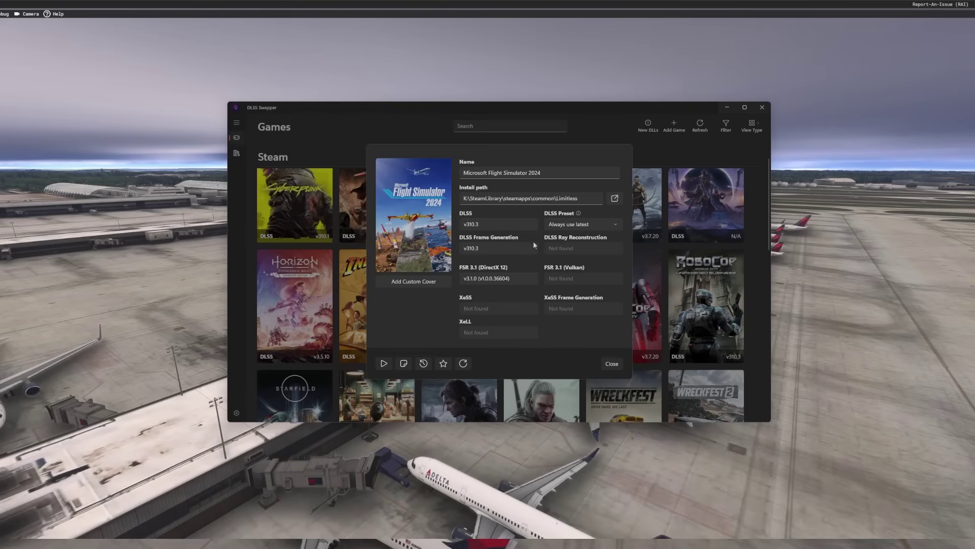
click(614, 226)
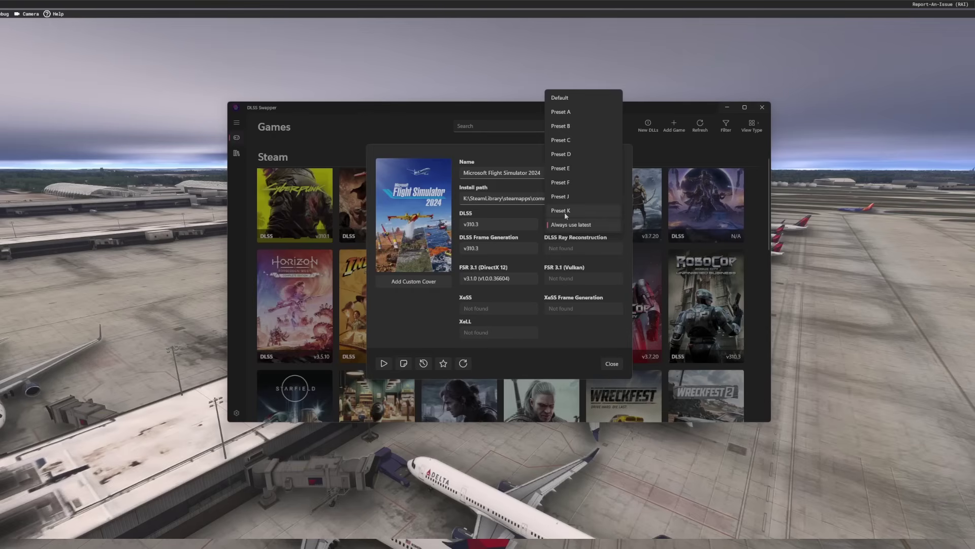
Dismiss the preset list and leave the DLSS version at v310.3
click(479, 156)
click(488, 221)
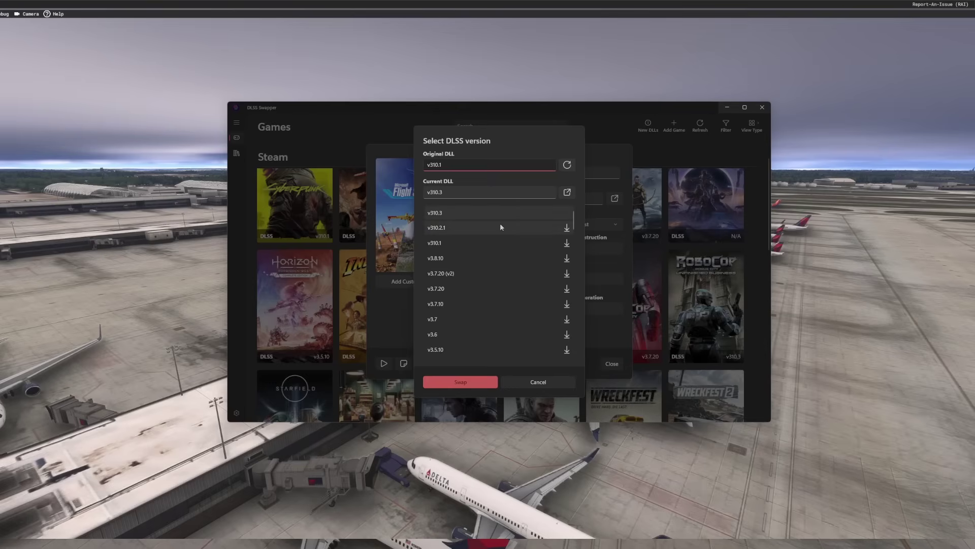
click(547, 384)
Keep frame generation at v310.3, then close the game details and DLSS Swapper
click(487, 248)
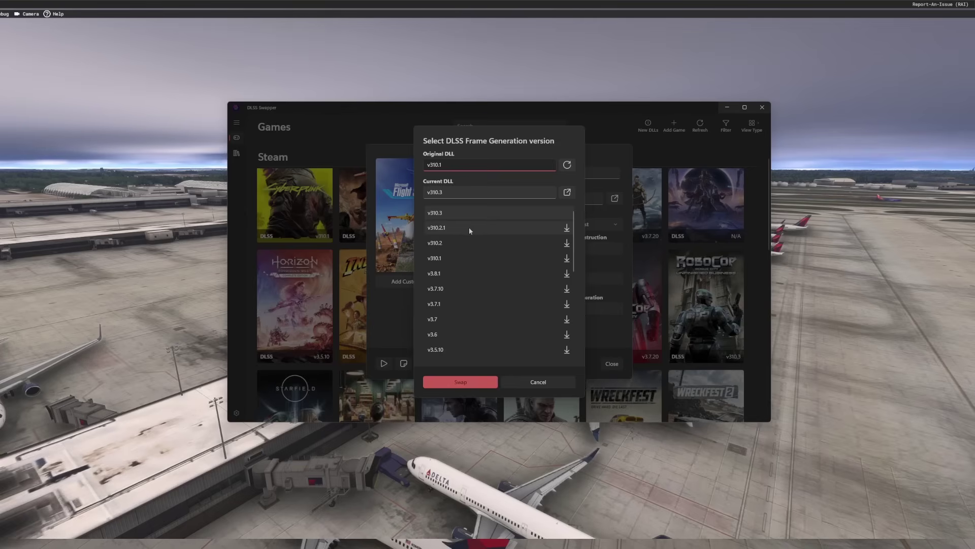
click(540, 381)
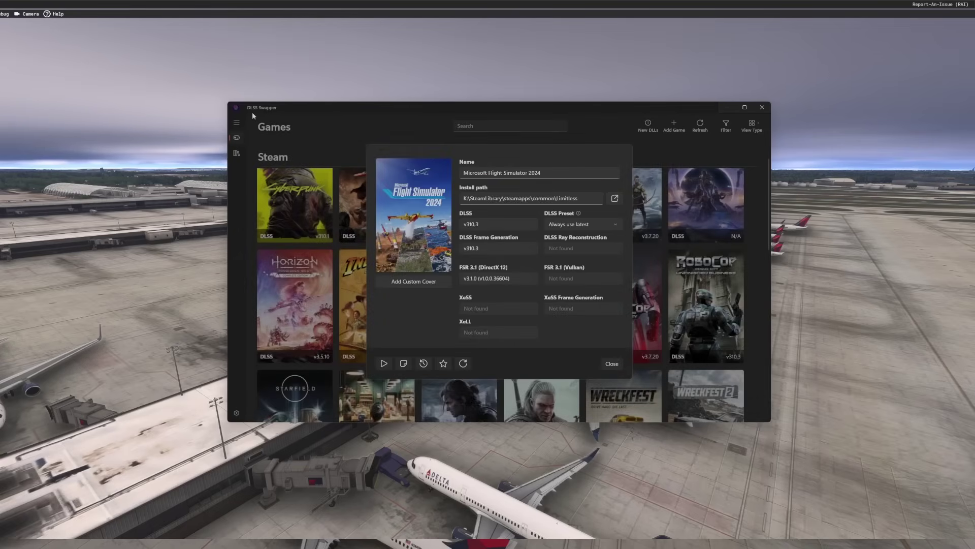
click(612, 363)
click(762, 108)
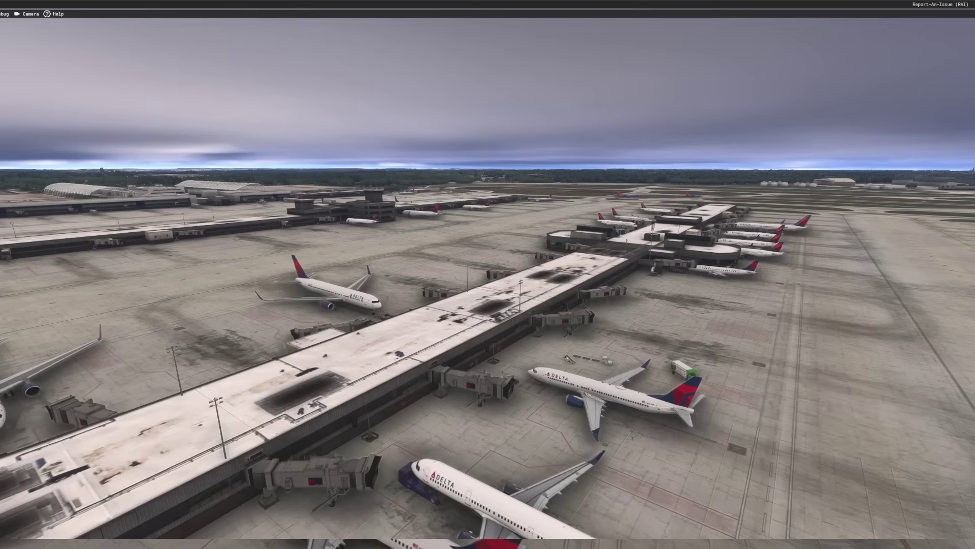
Bring up UserCfg.opt in Notepad and select the OffscreenTerrainPreCaching block (Enabled 0, Quality 3)
key(alt+Tab)
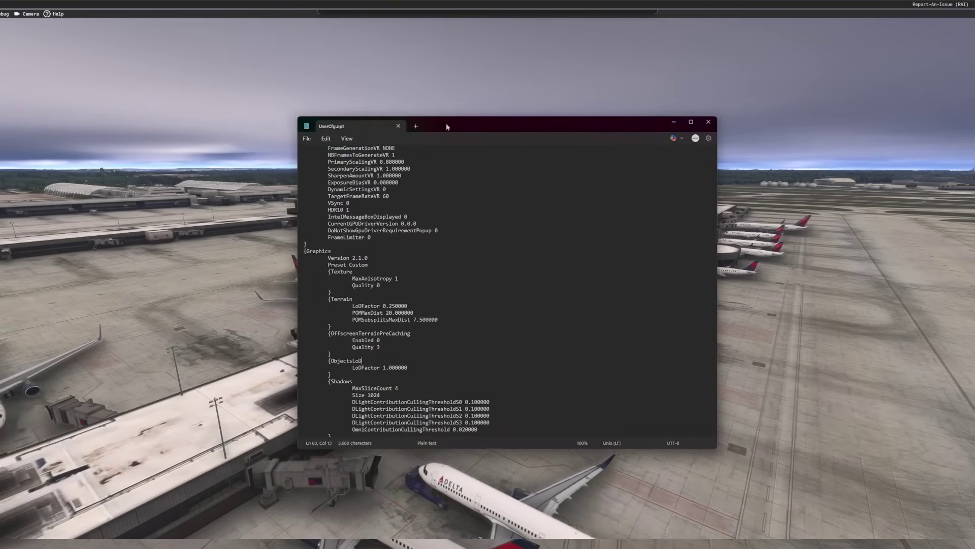
drag(446, 126, 487, 131)
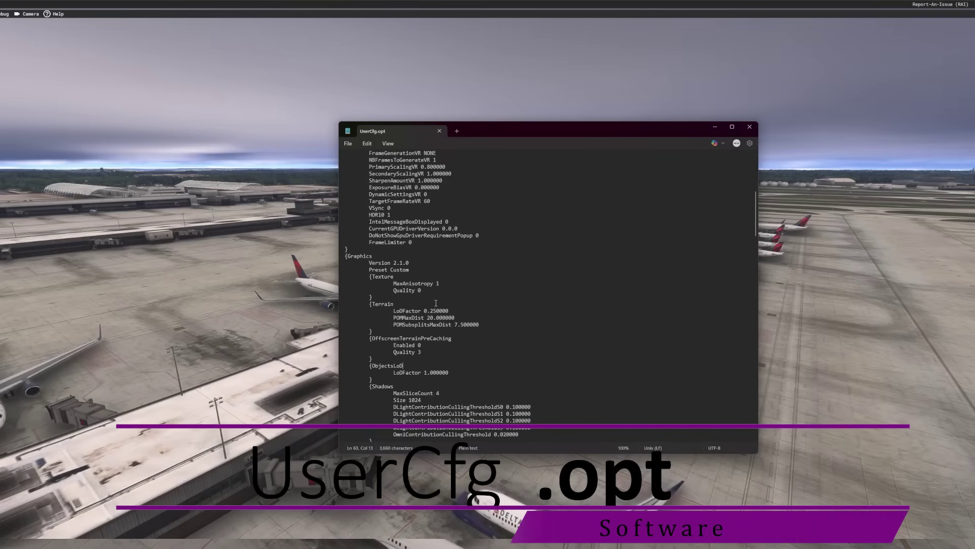
click(424, 270)
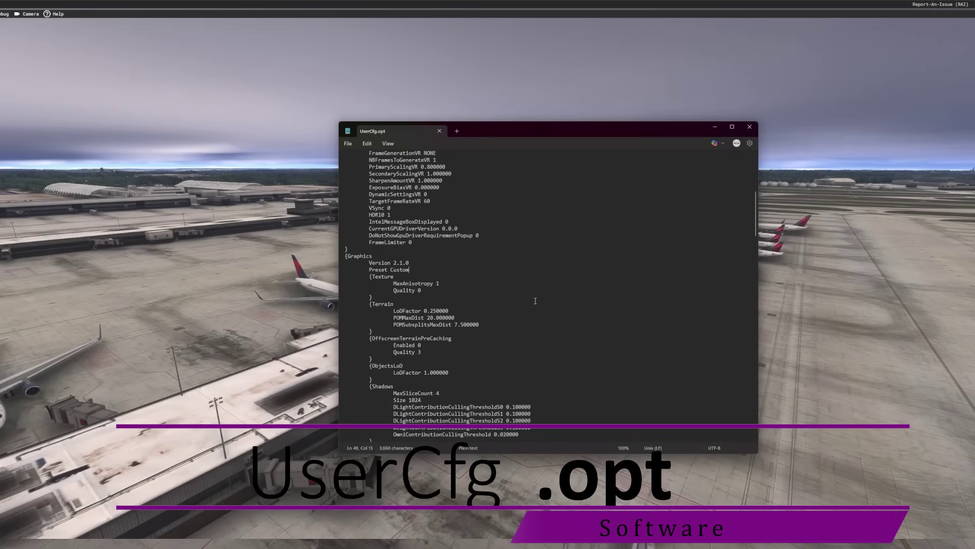
click(457, 352)
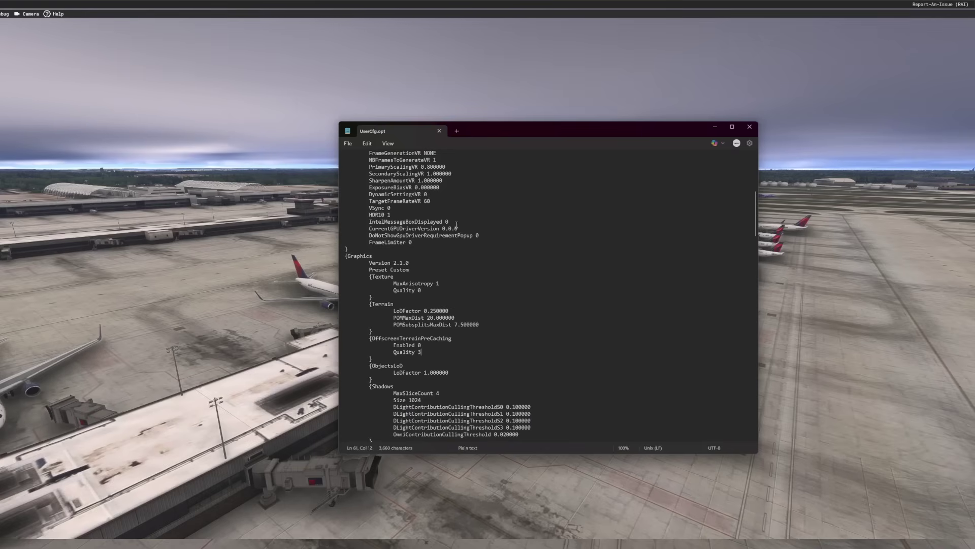
scroll(499, 260, down, 3)
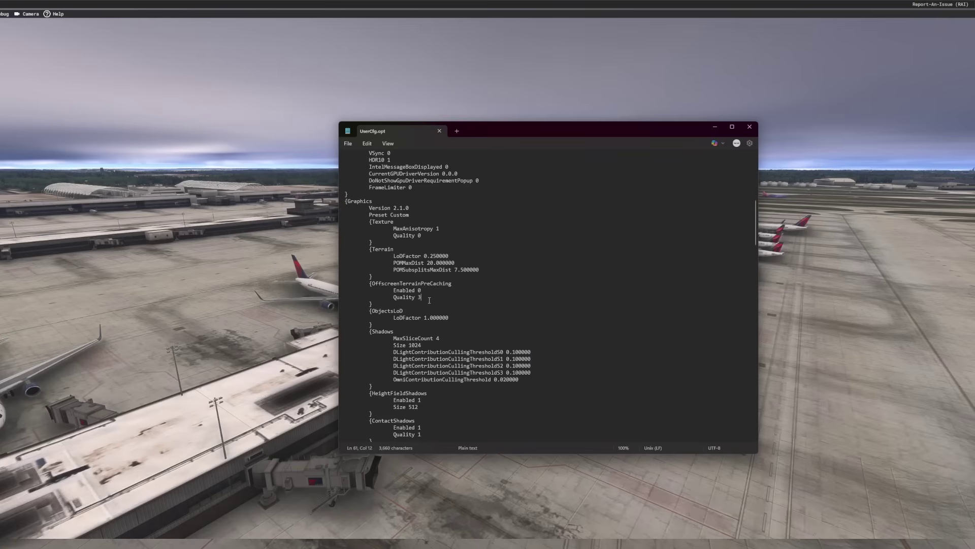
drag(423, 298, 353, 285)
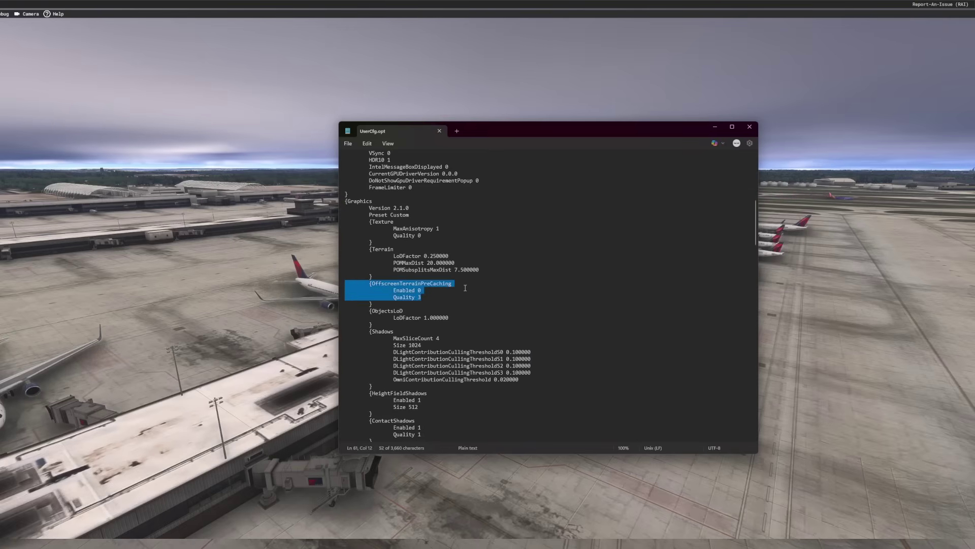
click(430, 293)
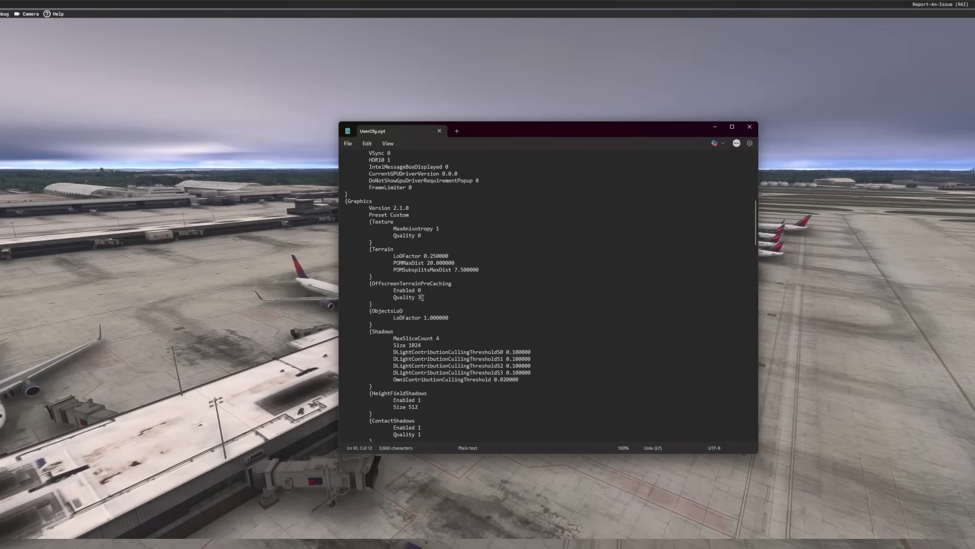
drag(422, 298, 345, 297)
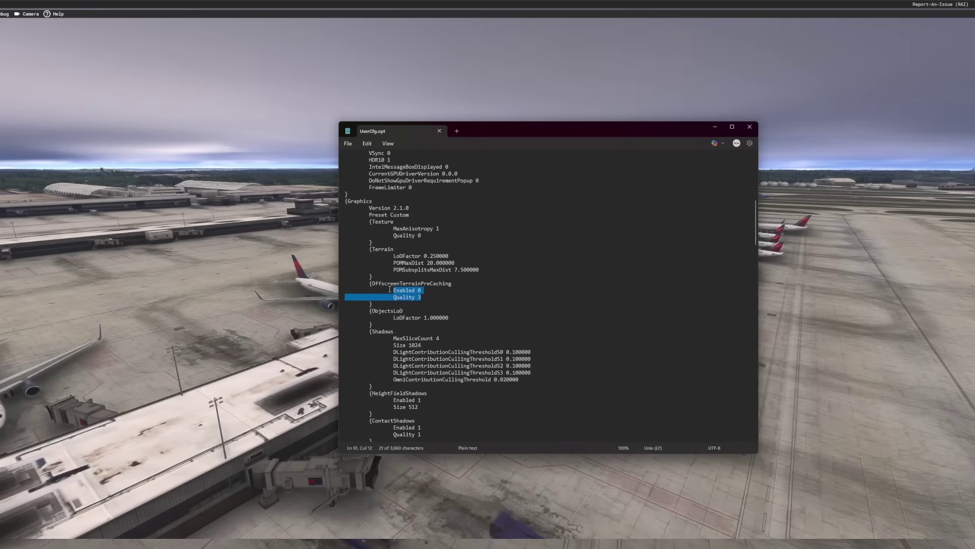
click(418, 297)
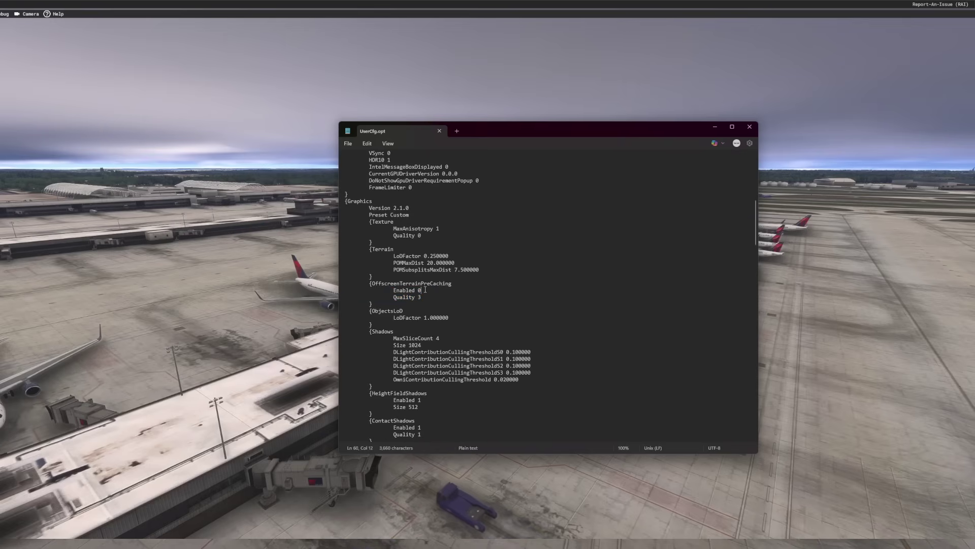
double_click(419, 290)
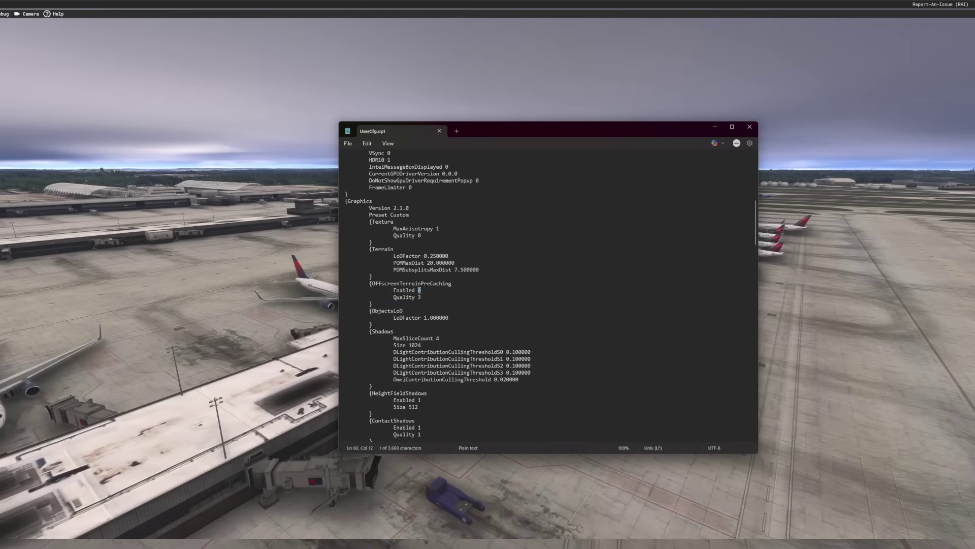
click(424, 296)
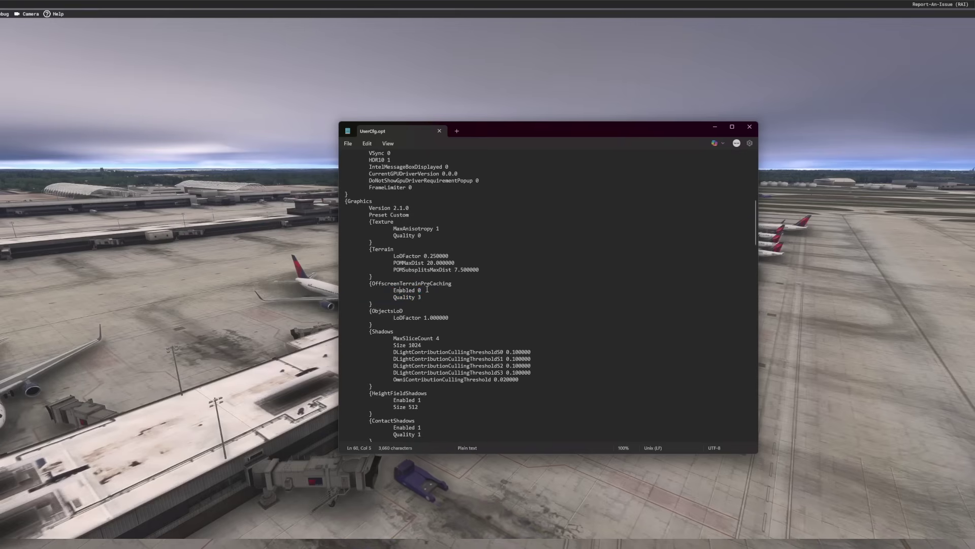
mouse_move(423, 292)
mouse_down()
mouse_move(395, 284)
mouse_move(419, 290)
mouse_up()
click(426, 291)
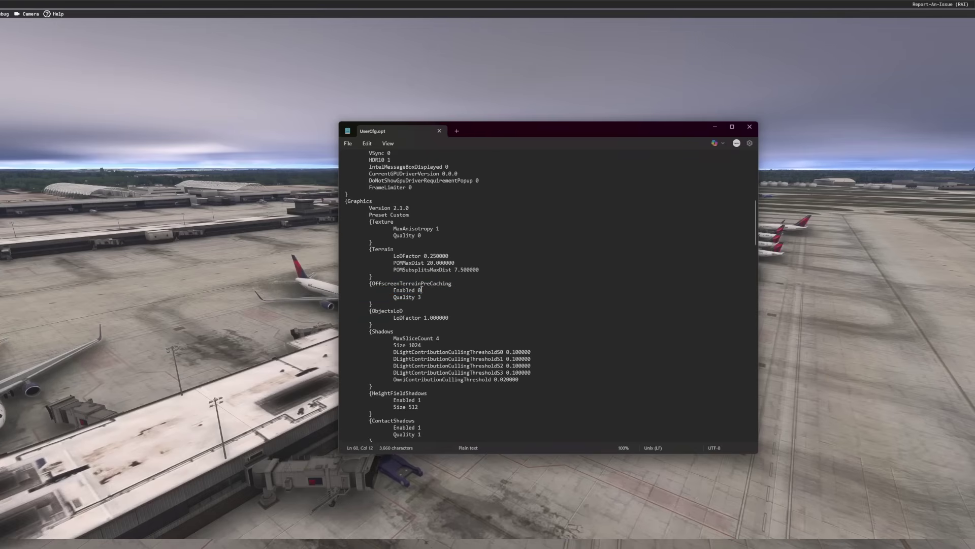
double_click(420, 290)
click(420, 305)
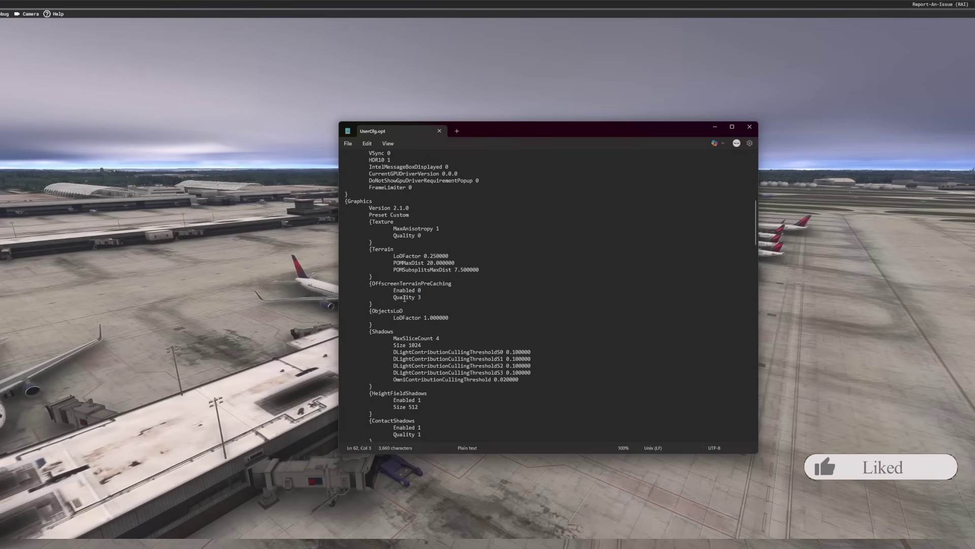